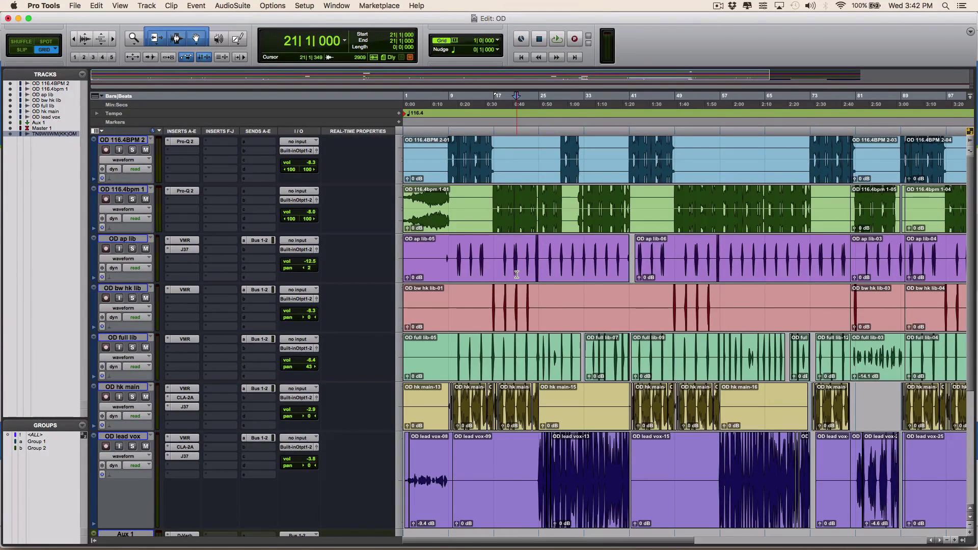
pyautogui.scroll(-1, 516, 274)
pyautogui.scroll(-3, 516, 274)
pyautogui.scroll(4, 516, 274)
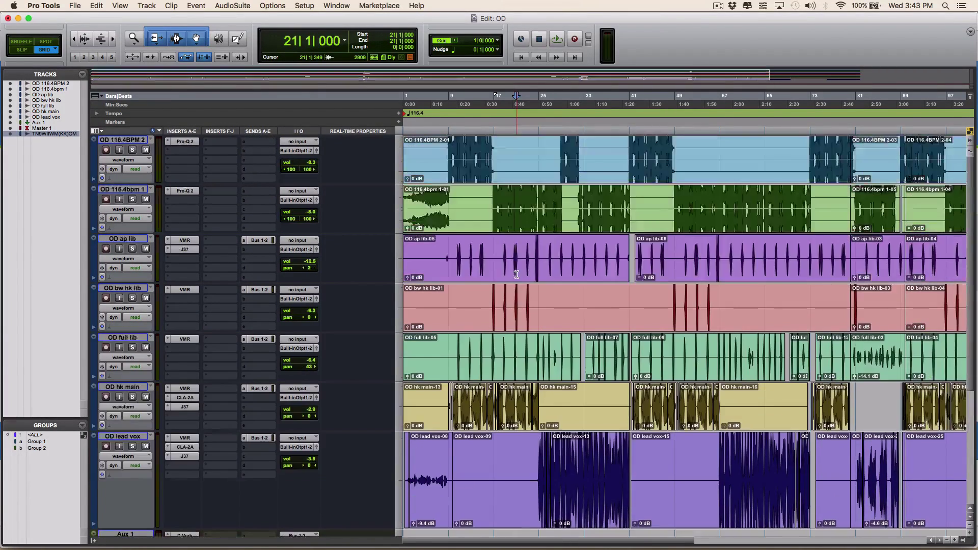
pyautogui.scroll(-4, 515, 274)
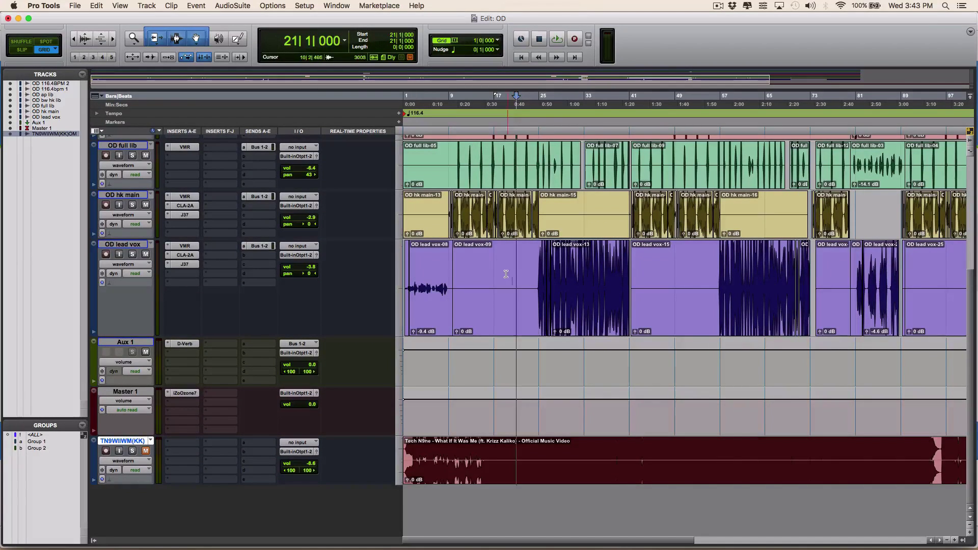
pyautogui.scroll(1, 504, 270)
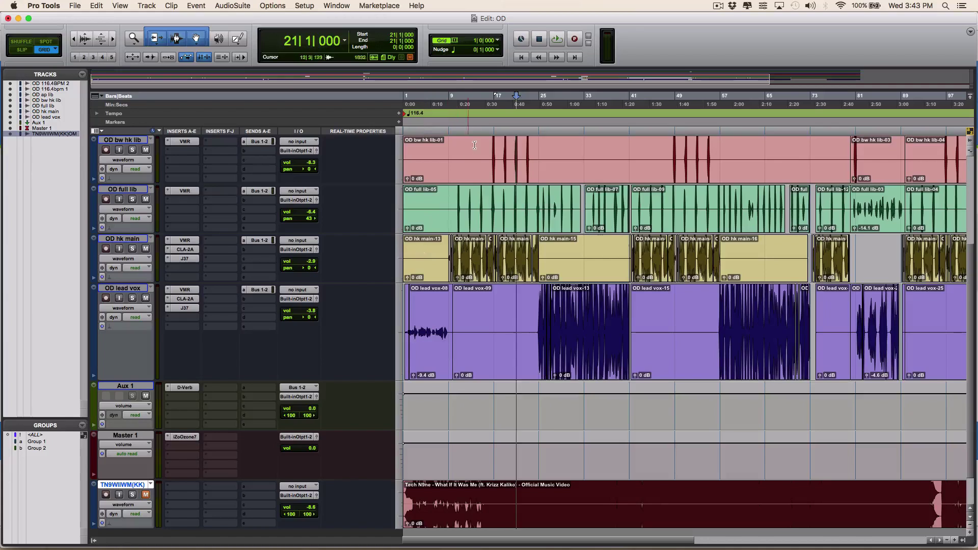
# Step: Place the playback start at bar 9, review the session's tracks and audition the mix from there
pyautogui.scroll(-1, 475, 145)
pyautogui.click(449, 449)
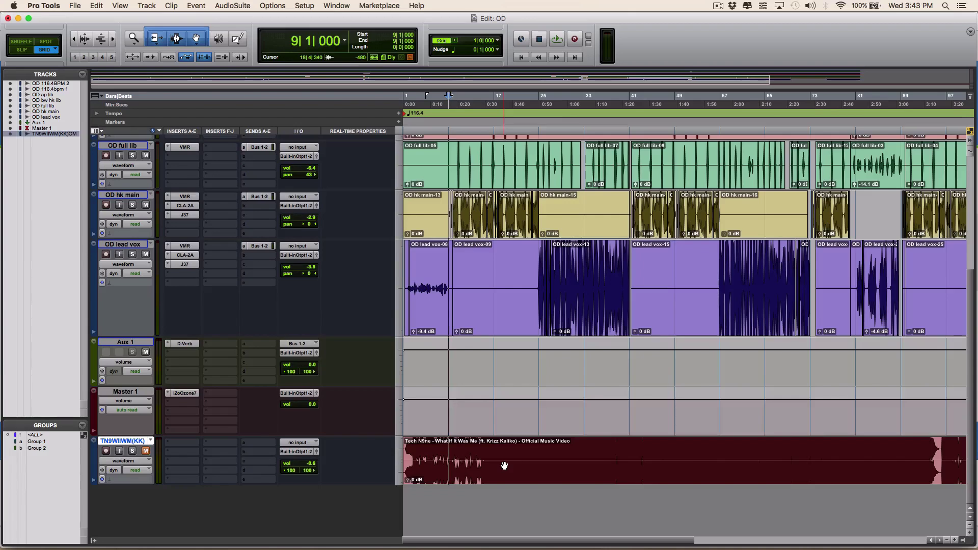
pyautogui.scroll(3, 504, 464)
pyautogui.scroll(3, 505, 465)
pyautogui.scroll(-6, 504, 465)
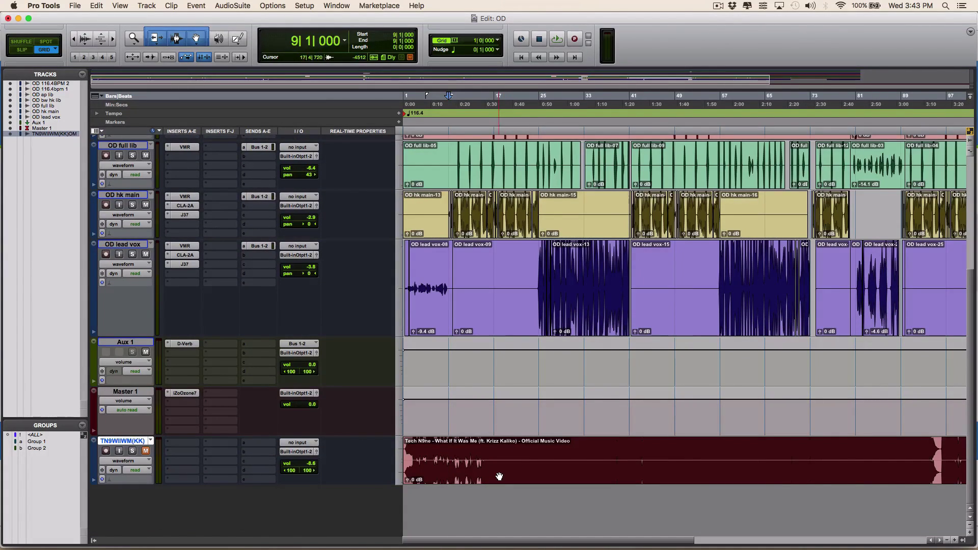
pyautogui.scroll(6, 485, 430)
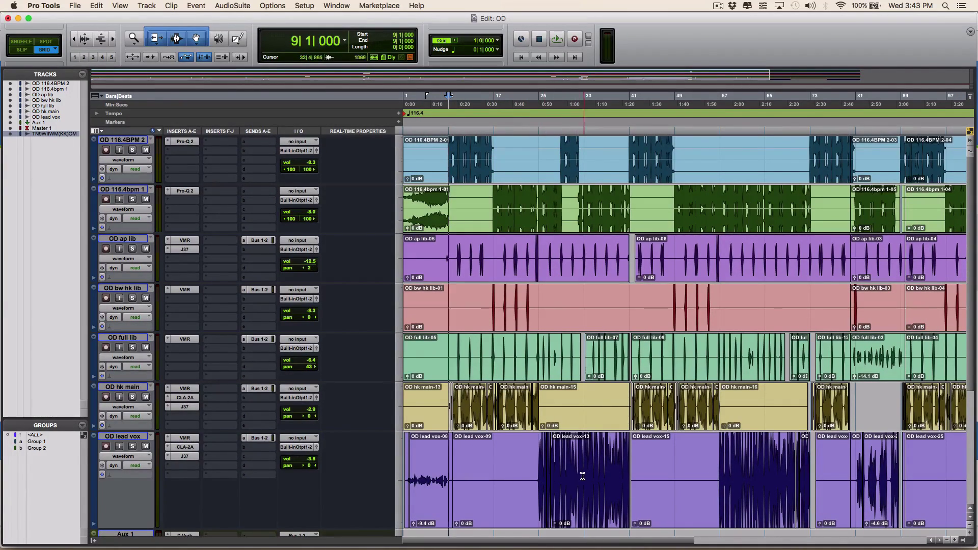
pyautogui.scroll(-5, 522, 391)
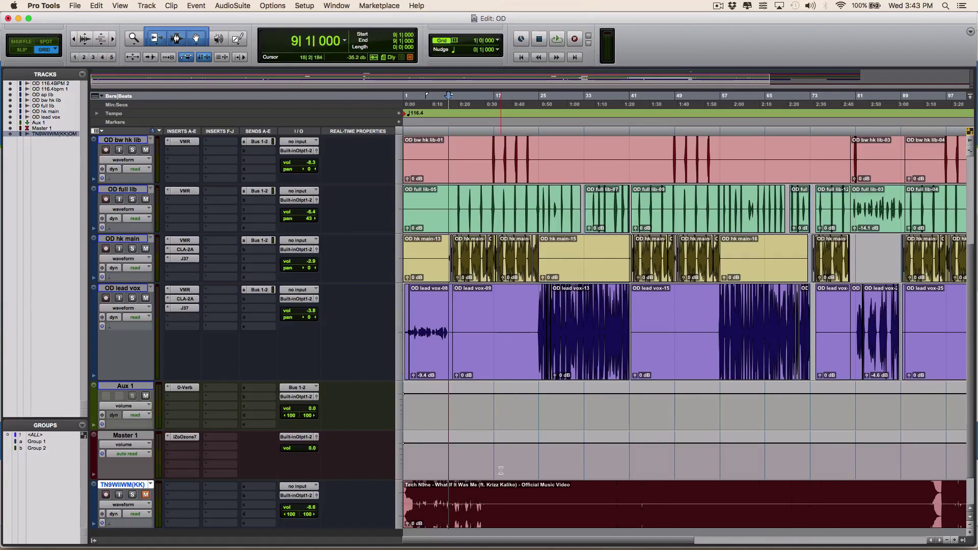
pyautogui.press('space')
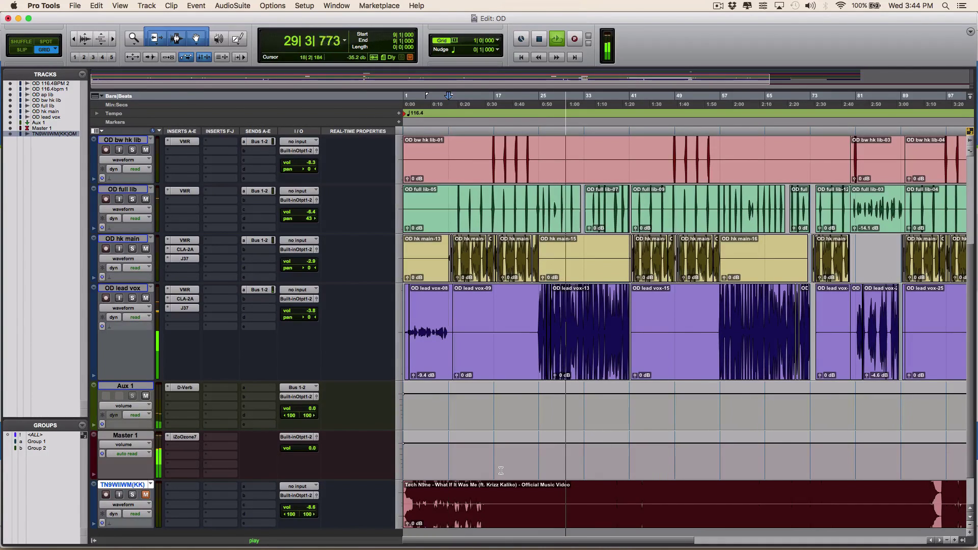
pyautogui.press('space')
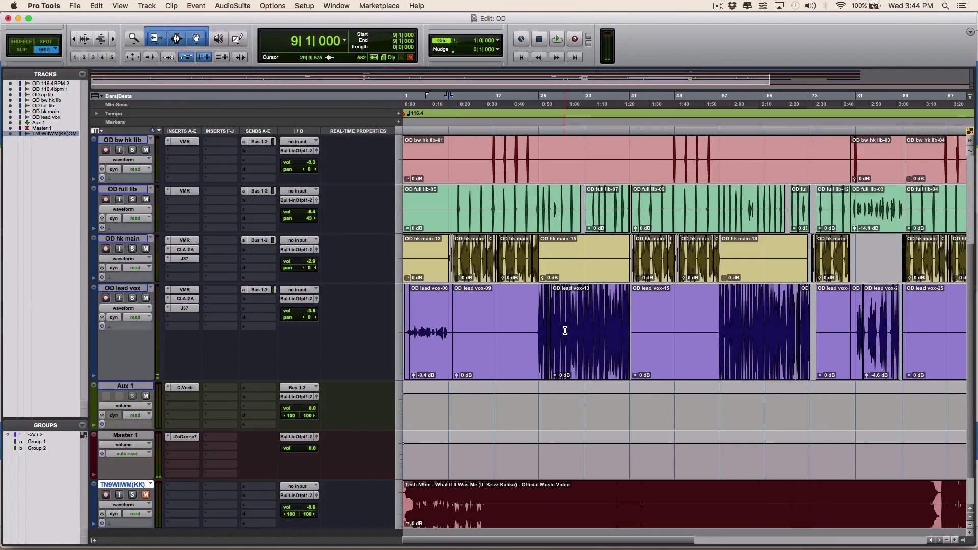
# Step: Audition the unmuted and soloed TN9WIIWM(KK) reference track from bar 20, and return it to unsoloed and muted
pyautogui.scroll(3, 540, 304)
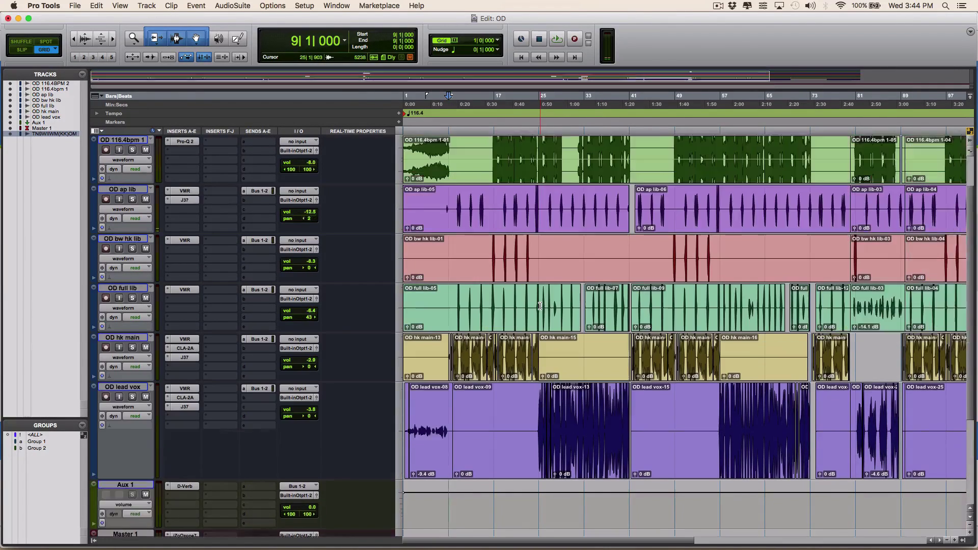
pyautogui.scroll(-4, 540, 303)
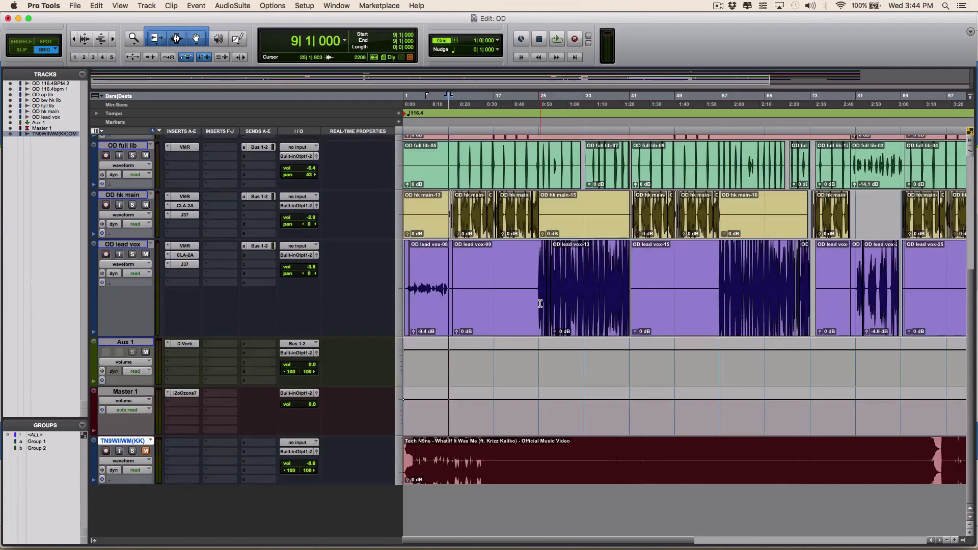
pyautogui.click(146, 450)
pyautogui.click(132, 451)
pyautogui.click(513, 100)
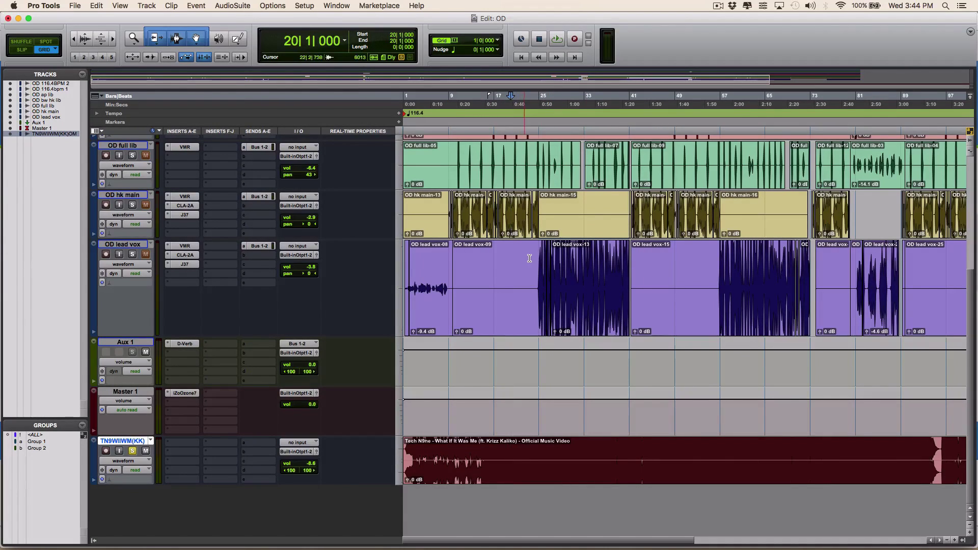
pyautogui.press('space')
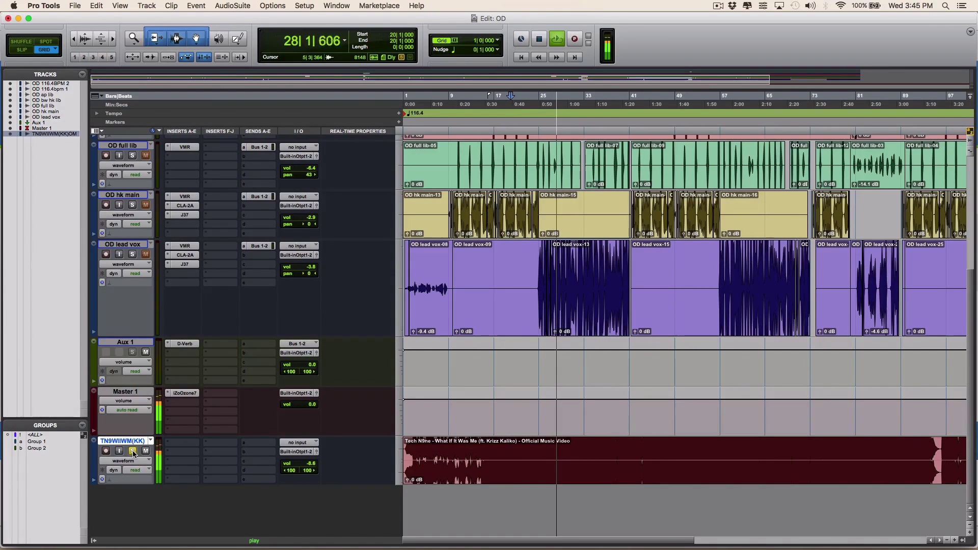
pyautogui.press('space')
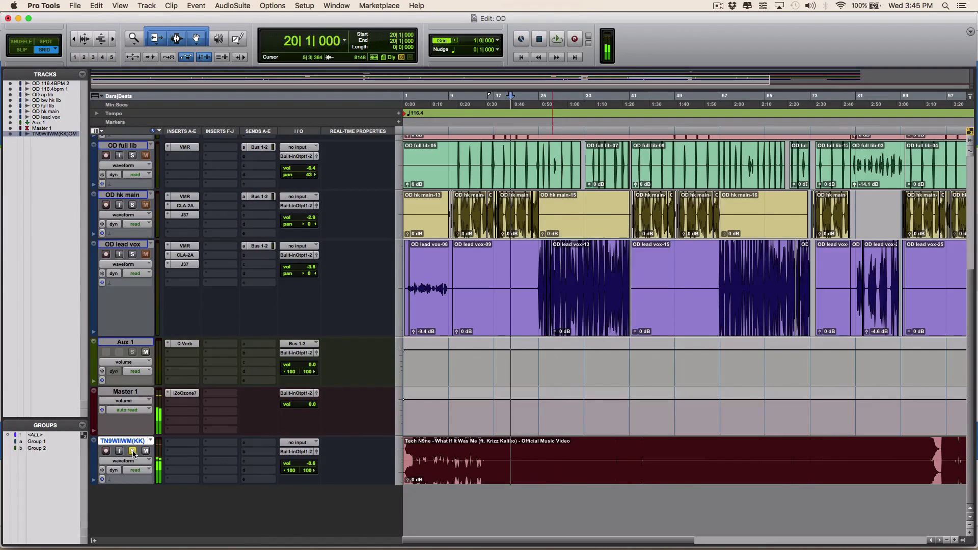
pyautogui.click(133, 451)
pyautogui.click(145, 451)
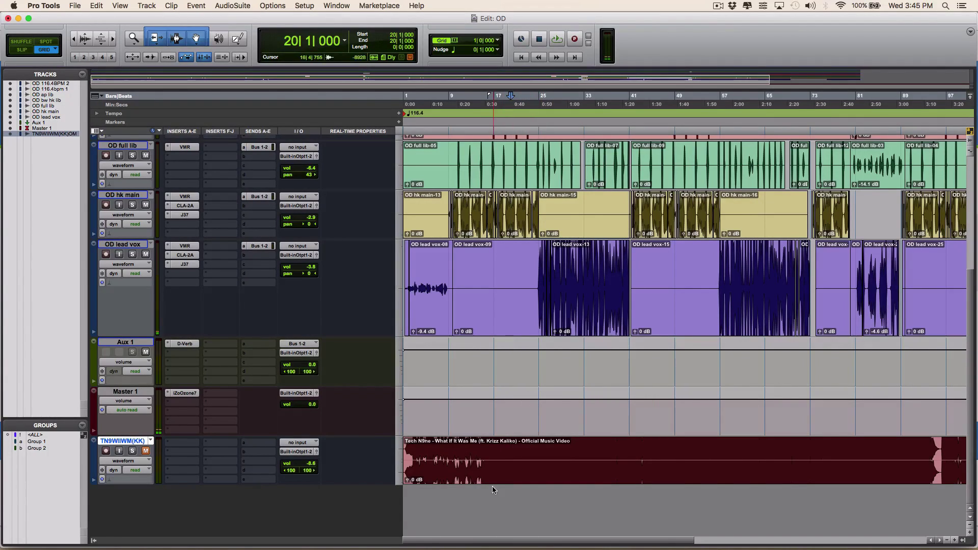
# Step: Open the iZotope Ozone 7 plug-in on the Master 1 track and close its preset manager
pyautogui.scroll(5, 503, 313)
pyautogui.scroll(-3, 506, 326)
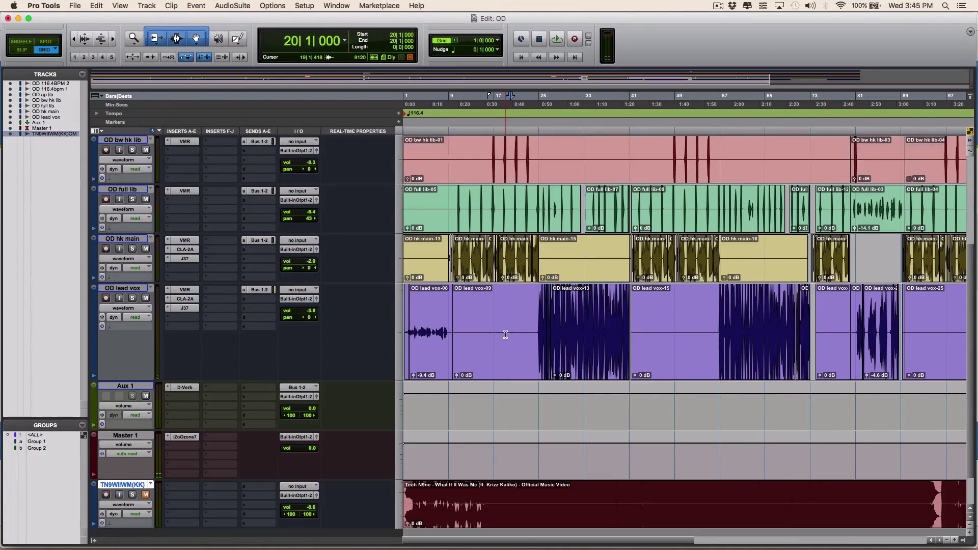
pyautogui.scroll(-1, 506, 335)
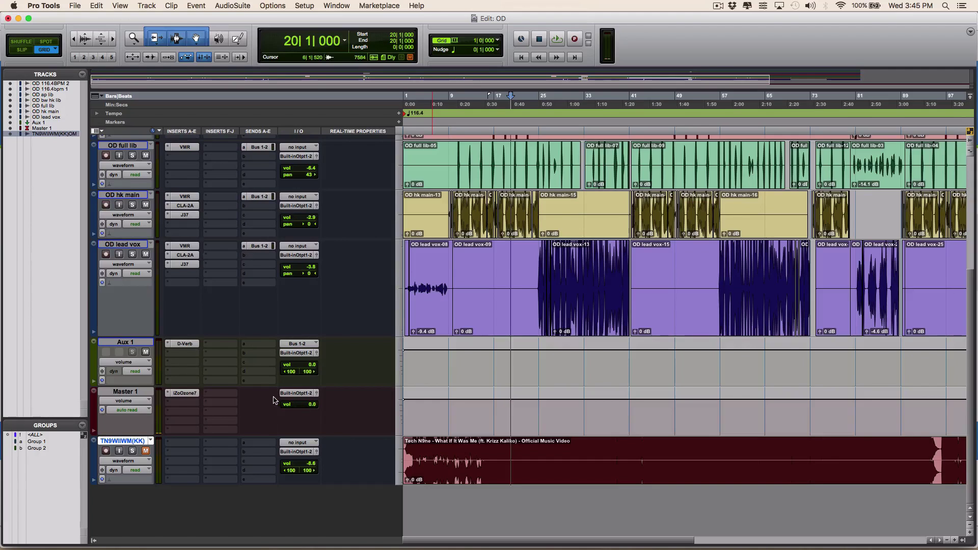
pyautogui.scroll(1, 471, 295)
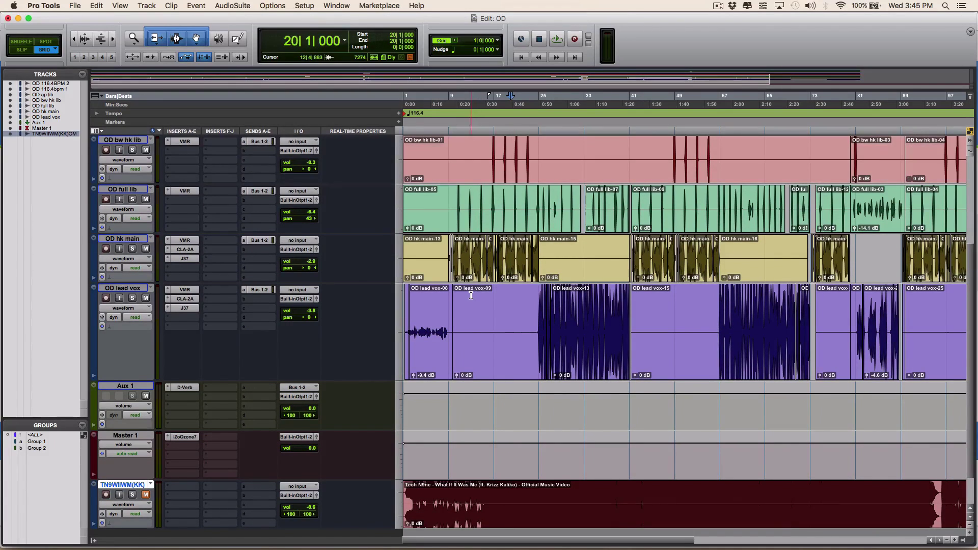
pyautogui.scroll(-1, 471, 296)
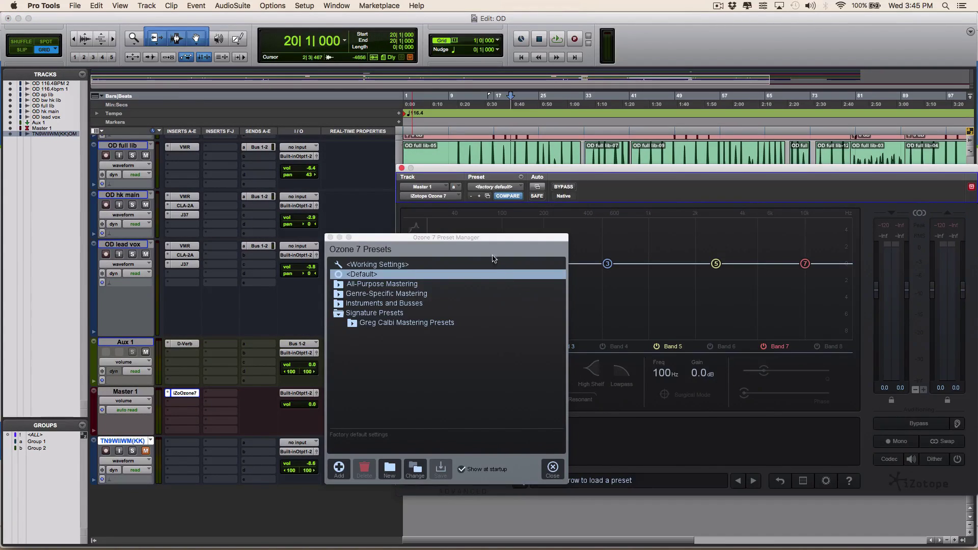
pyautogui.click(330, 238)
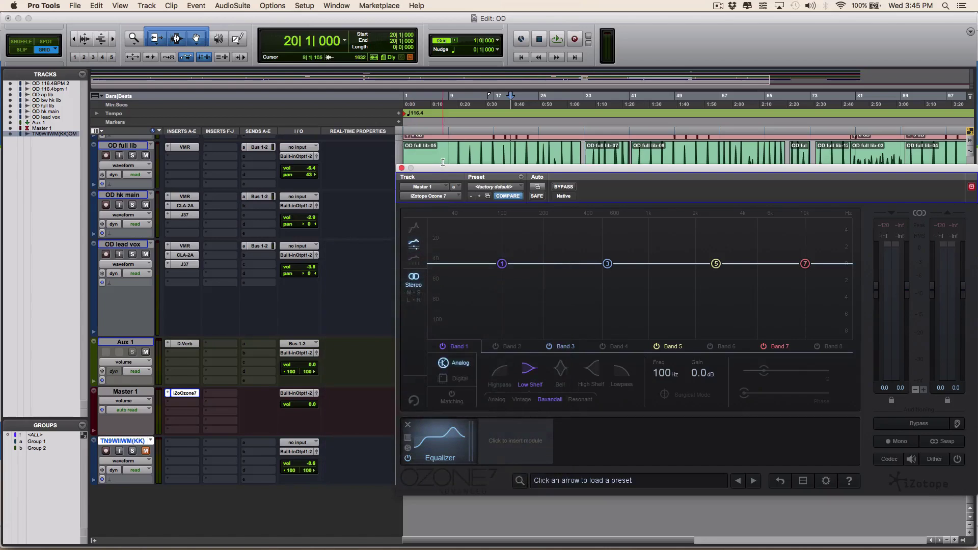
# Step: Reposition the Ozone 7 window so the whole plug-in, the track controls and the reference track's clip stay visible
pyautogui.moveTo(436, 172); pyautogui.dragTo(856, 163)
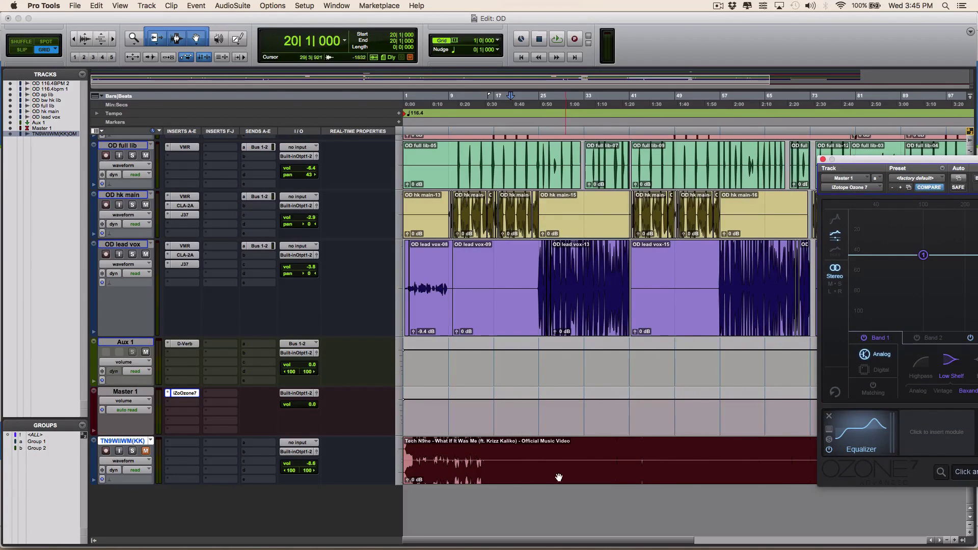
pyautogui.scroll(5, 512, 347)
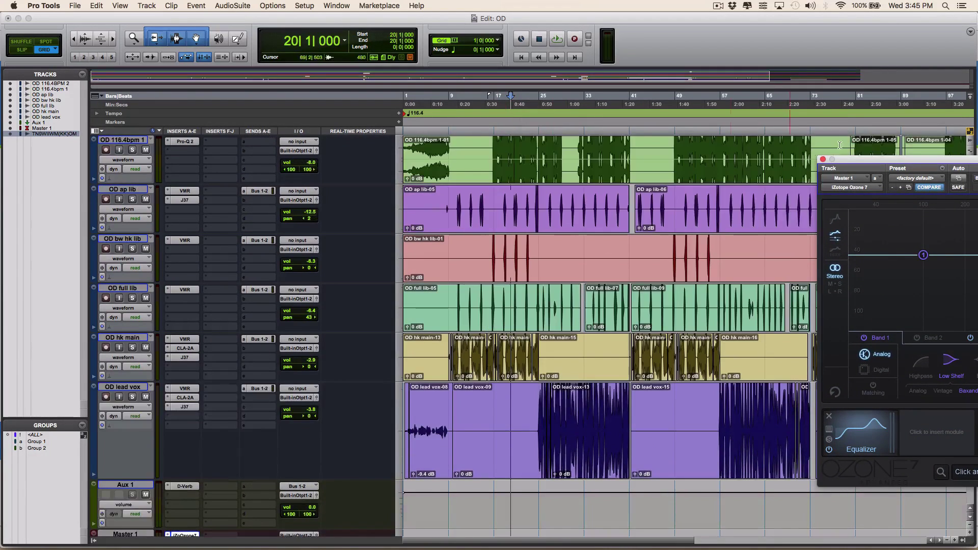
pyautogui.moveTo(863, 163); pyautogui.dragTo(521, 130)
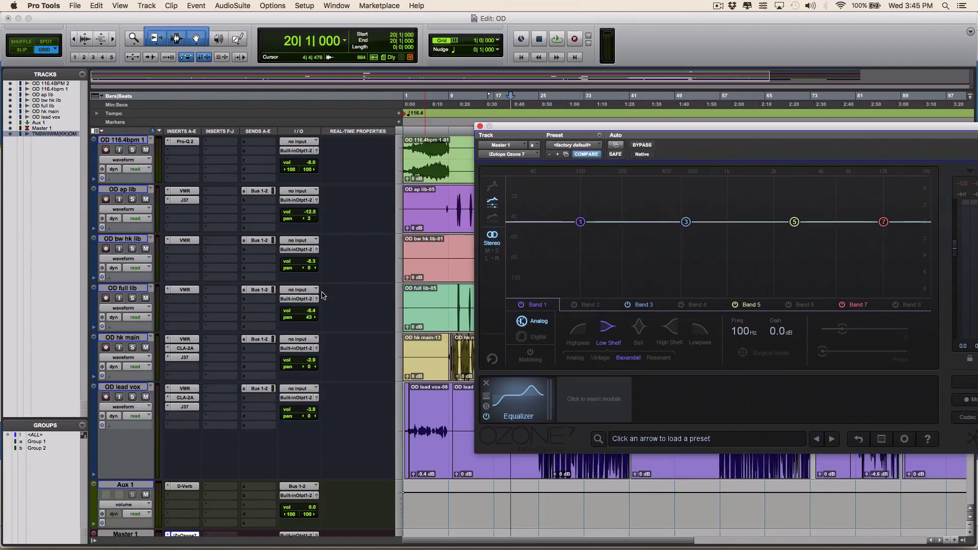
pyautogui.scroll(-5, 323, 298)
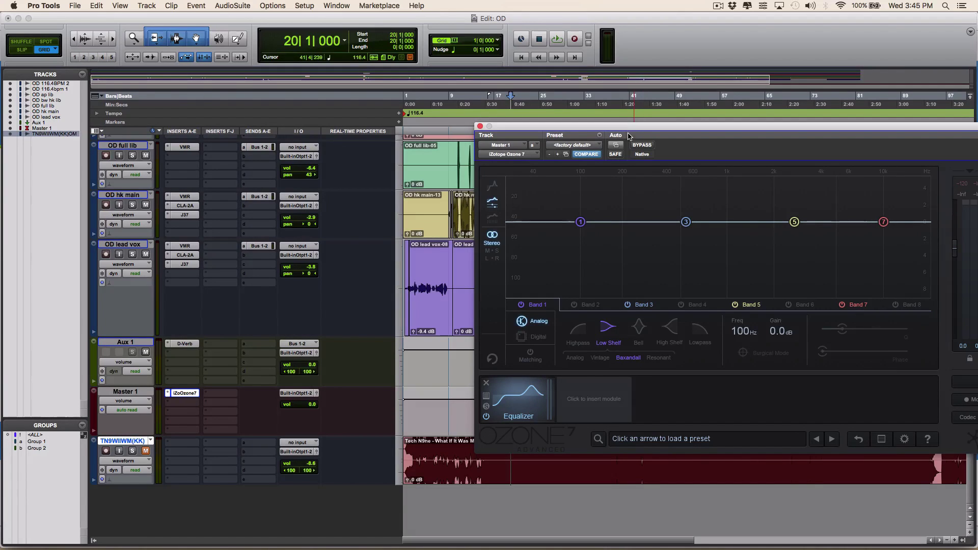
pyautogui.moveTo(638, 126); pyautogui.dragTo(563, 92)
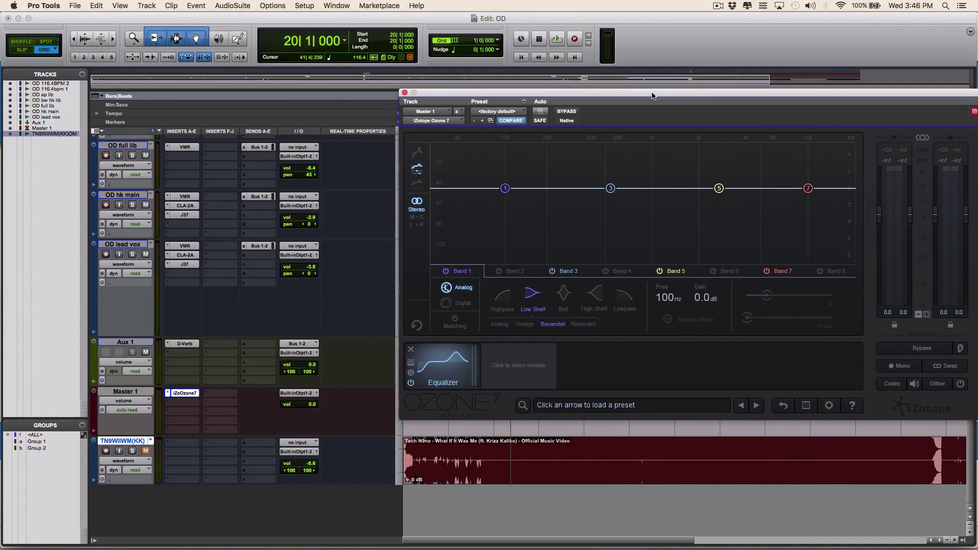
pyautogui.moveTo(657, 108); pyautogui.dragTo(633, 107)
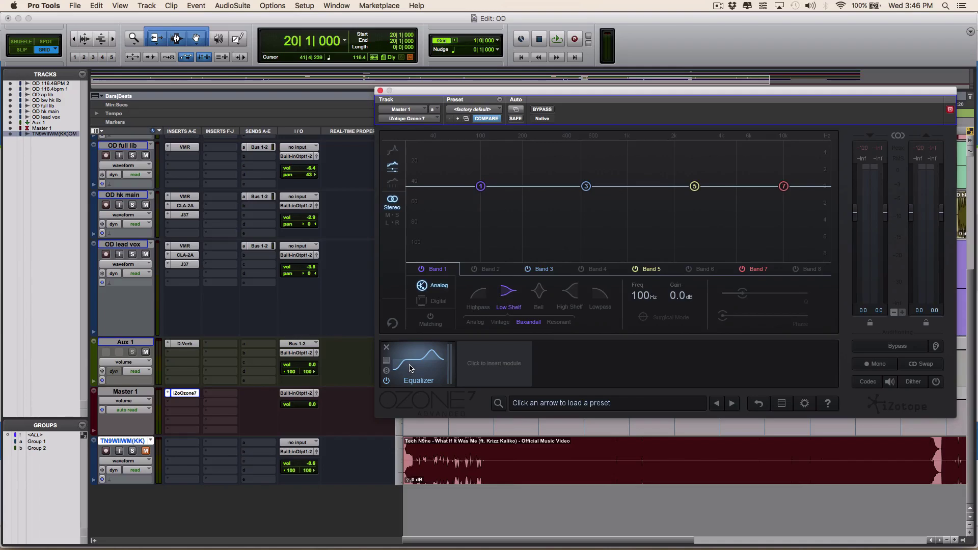
# Step: Enable the Ozone Equalizer's Matching mode, and unmute and solo the TN9WIIWM(KK) reference track with playback starting at bar 27
pyautogui.click(446, 321)
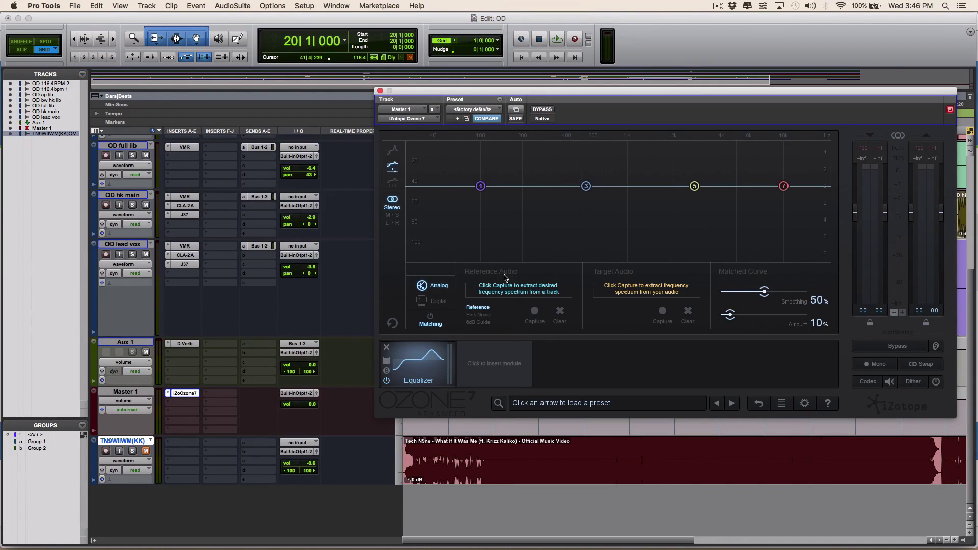
pyautogui.click(145, 451)
pyautogui.click(132, 450)
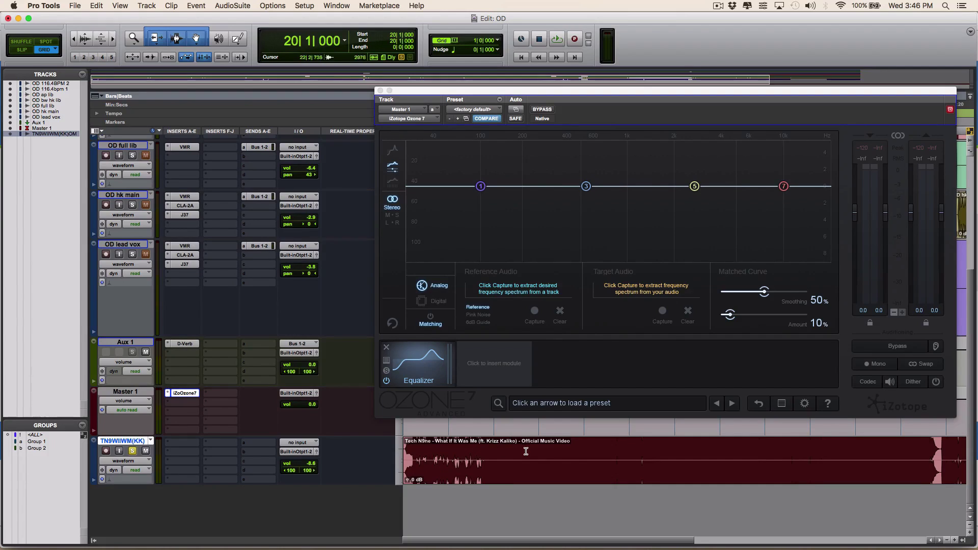
pyautogui.click(546, 448)
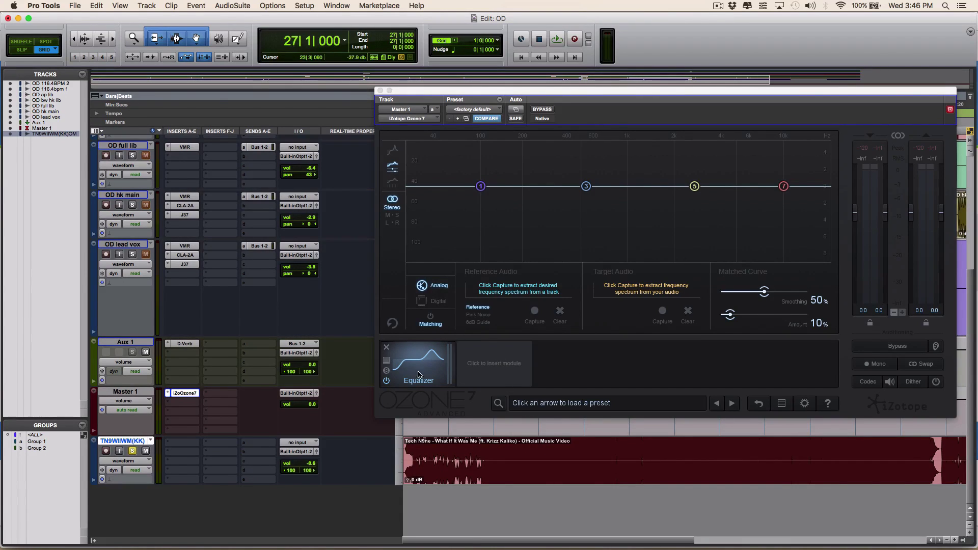
# Step: Capture the Reference Audio spectrum while playing the soloed reference track from bar 27, and stop both capture and playback
pyautogui.click(534, 311)
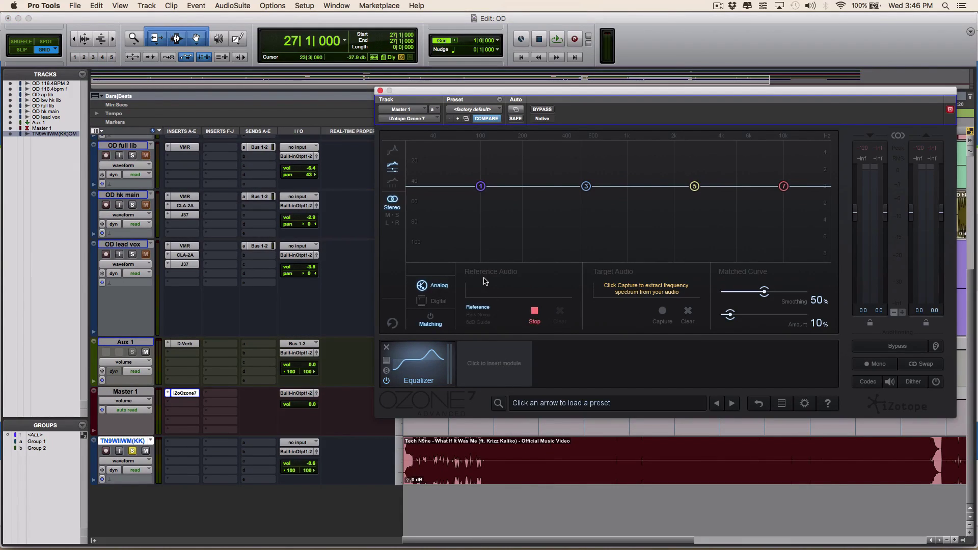
pyautogui.press('space')
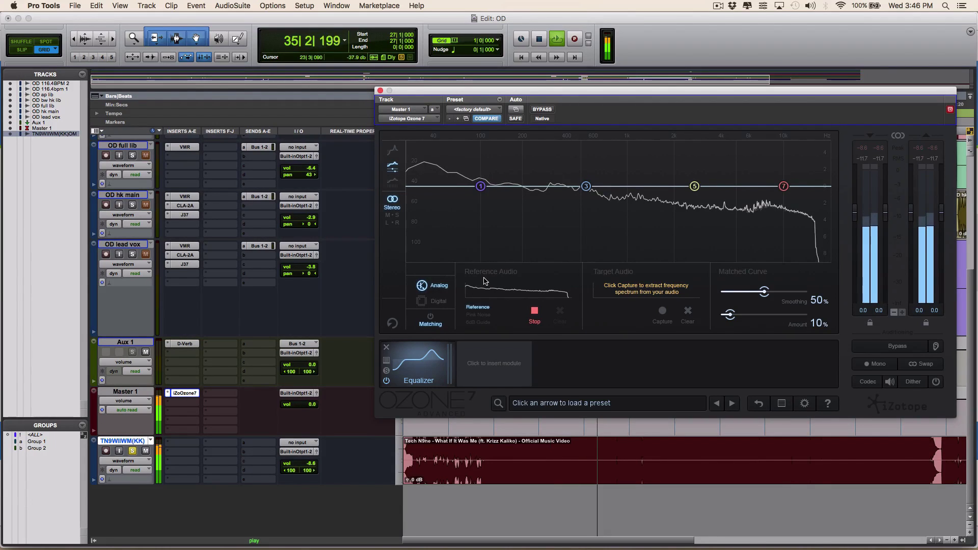
pyautogui.click(534, 313)
pyautogui.press('space')
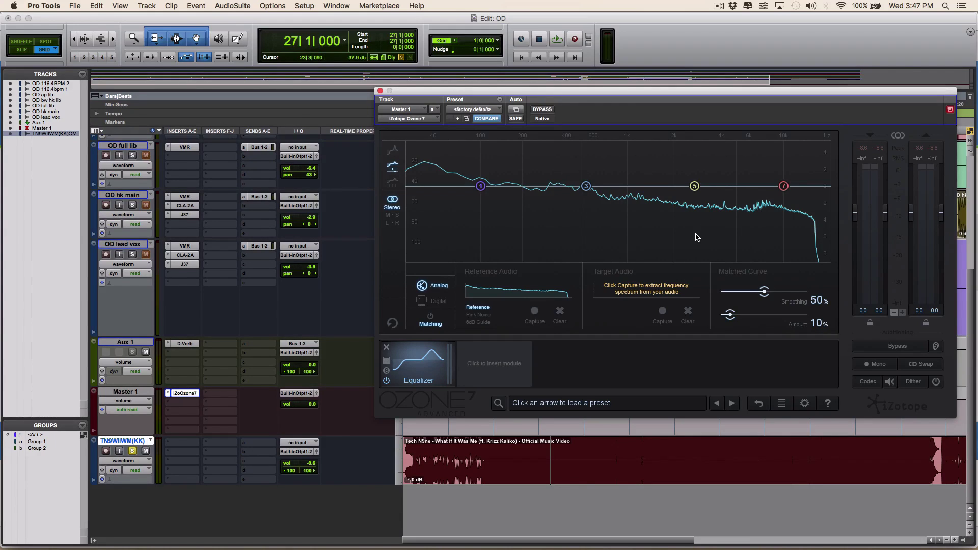
# Step: Unsolo and mute the TN9WIIWM(KK) reference track, and start the Target Audio capture in the matching section
pyautogui.click(132, 451)
pyautogui.click(145, 450)
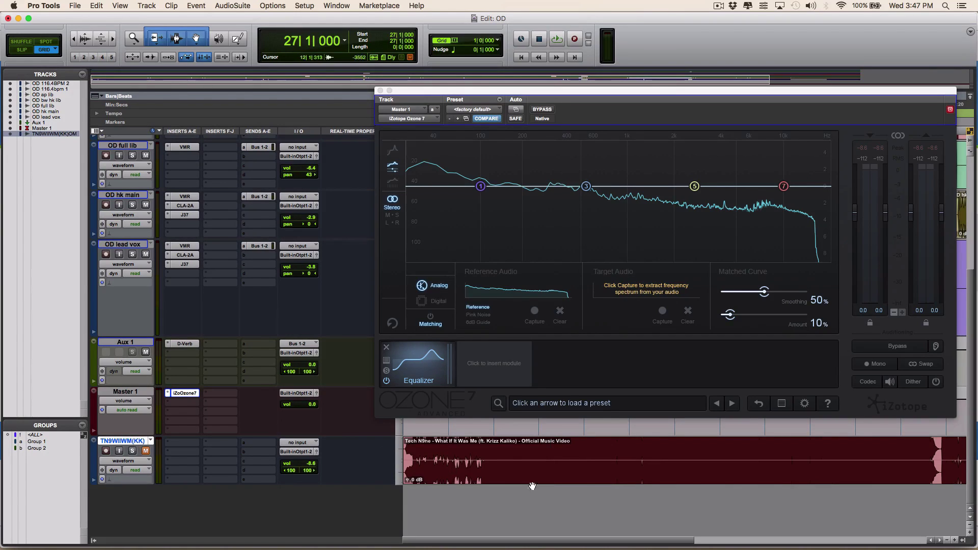
pyautogui.click(662, 312)
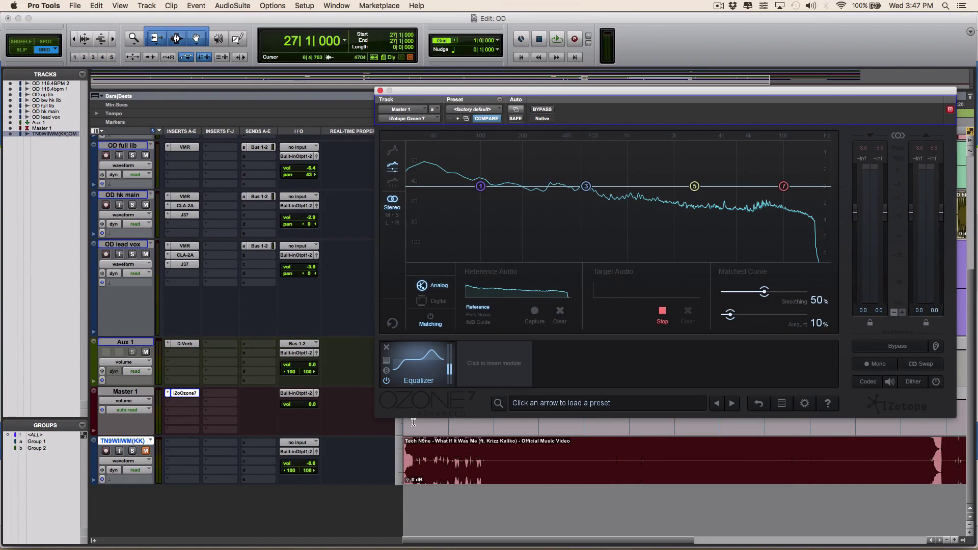
# Step: Move the Ozone 7 window down to uncover the timeline ruler and the vocal tracks
pyautogui.scroll(5, 264, 341)
pyautogui.scroll(-5, 279, 358)
pyautogui.moveTo(541, 96); pyautogui.dragTo(585, 302)
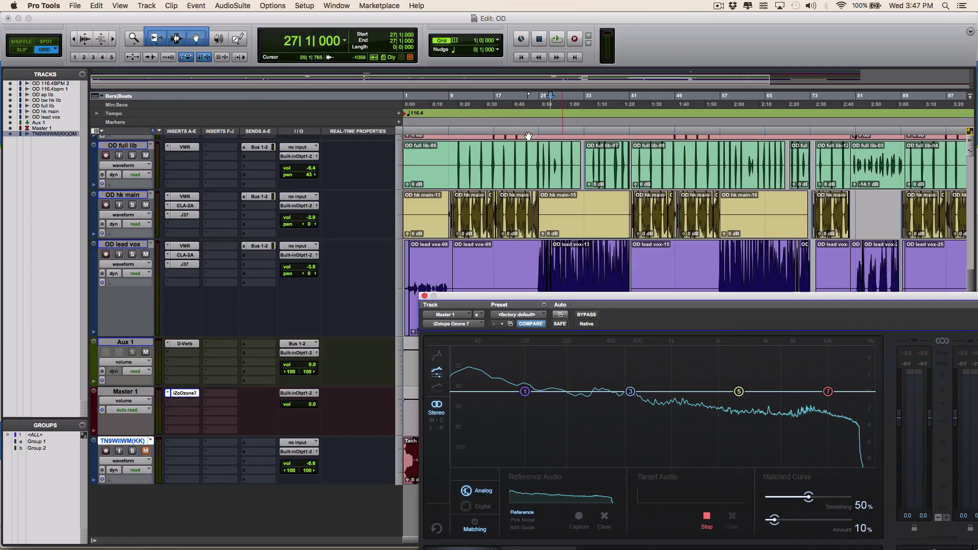
# Step: Capture the Target Audio spectrum while playing the song from bar 18, and stop both capture and playback
pyautogui.click(505, 96)
pyautogui.moveTo(569, 300); pyautogui.dragTo(479, 109)
pyautogui.press('space')
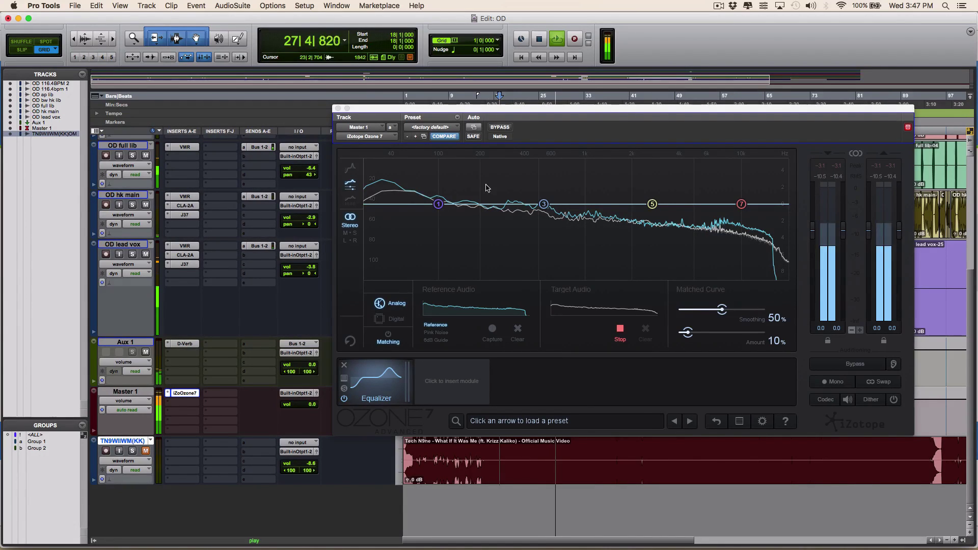
pyautogui.click(620, 332)
pyautogui.press('space')
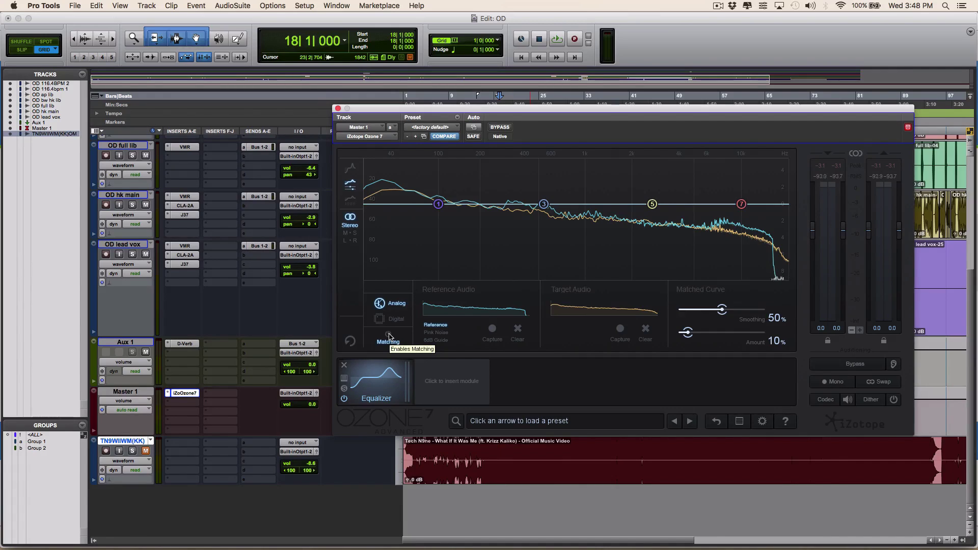
# Step: Switch the Equalizer's Matching on and off repeatedly to compare the matched curve with the flat EQ
pyautogui.click(388, 336)
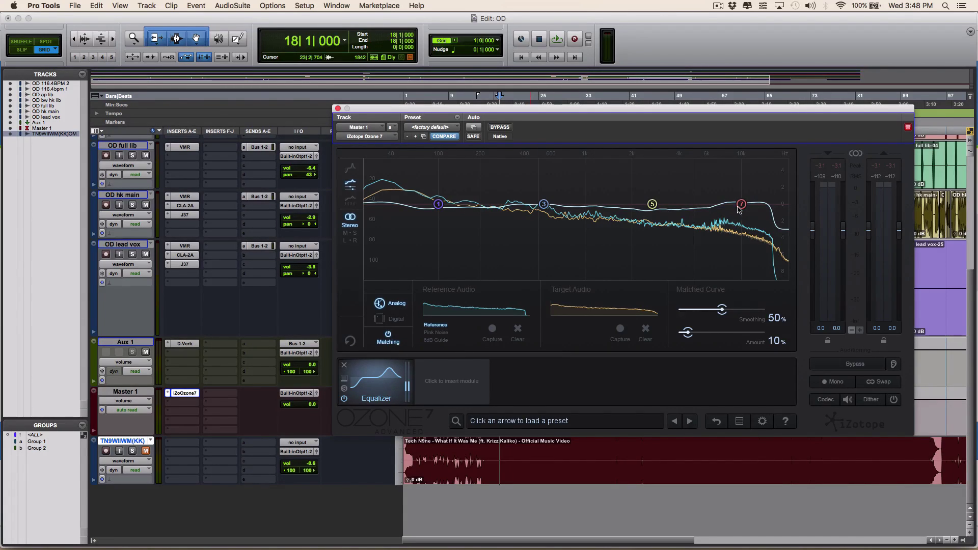
pyautogui.click(388, 336)
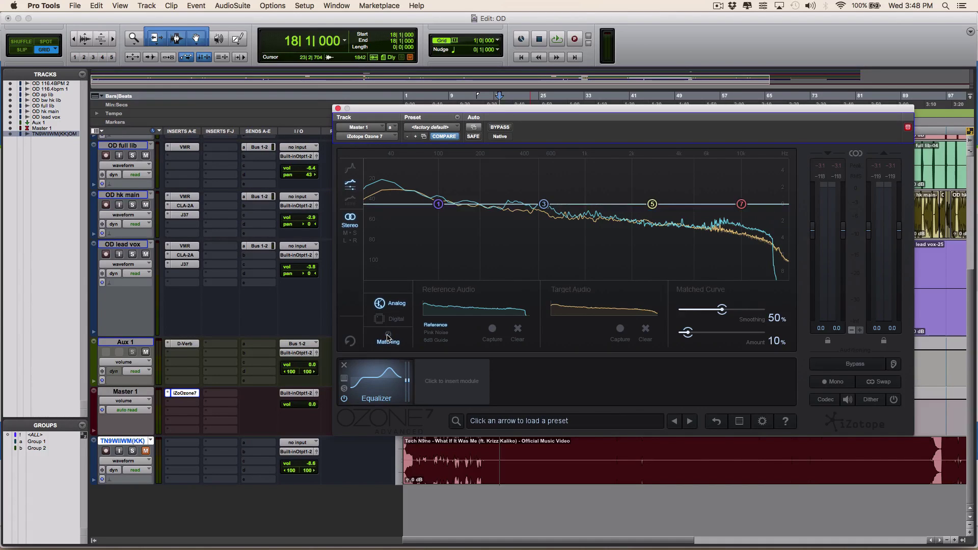
pyautogui.click(388, 336)
pyautogui.click(389, 336)
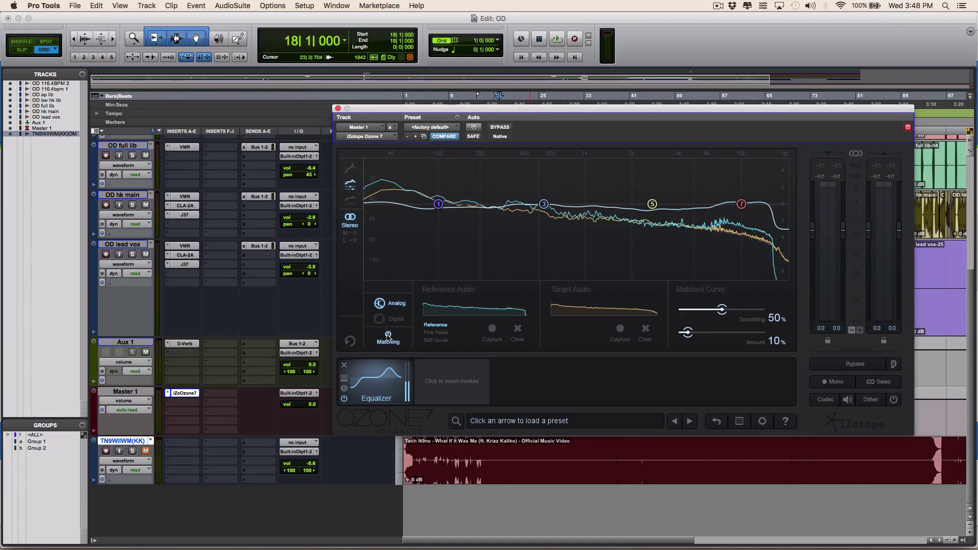
pyautogui.click(389, 336)
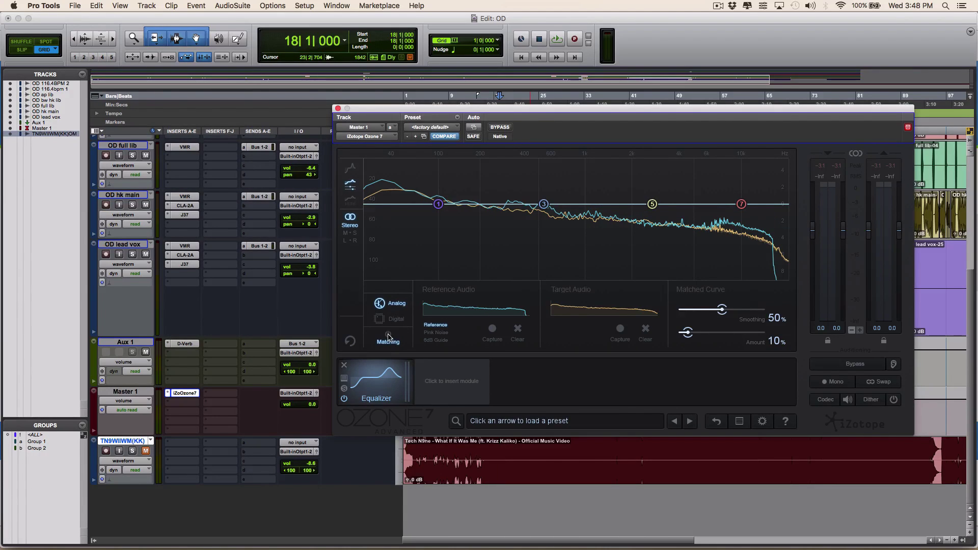
# Step: Set the Matched Curve's Smoothing to 25% and its Amount to 20%
pyautogui.moveTo(722, 308); pyautogui.dragTo(663, 305)
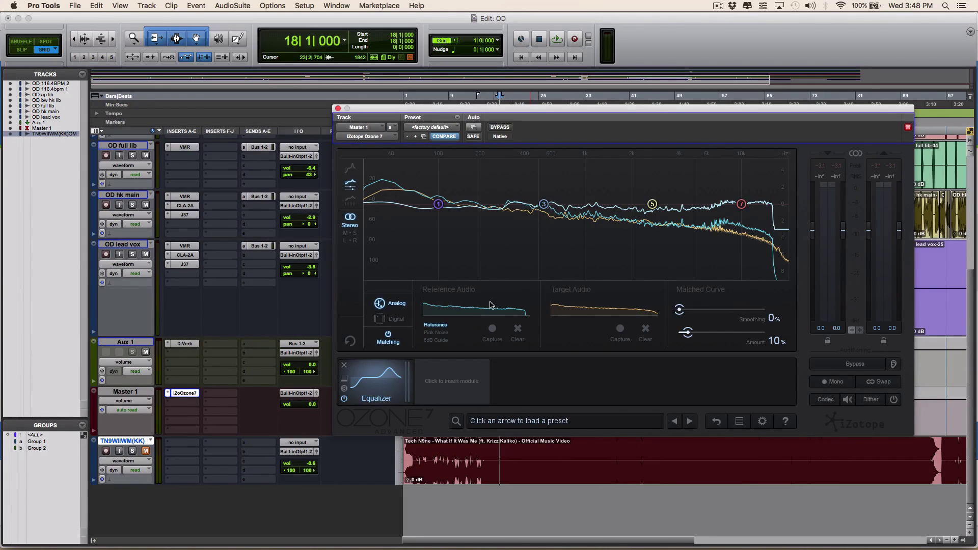
pyautogui.moveTo(680, 310); pyautogui.dragTo(700, 313)
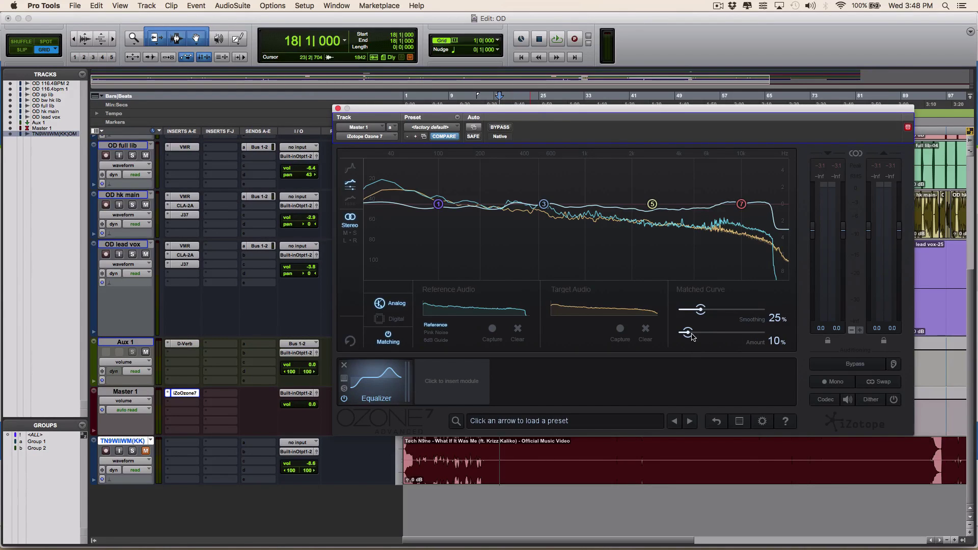
pyautogui.moveTo(689, 335)
pyautogui.mouseDown()
pyautogui.moveTo(771, 338)
pyautogui.moveTo(681, 334)
pyautogui.moveTo(712, 336)
pyautogui.moveTo(699, 334)
pyautogui.mouseUp()
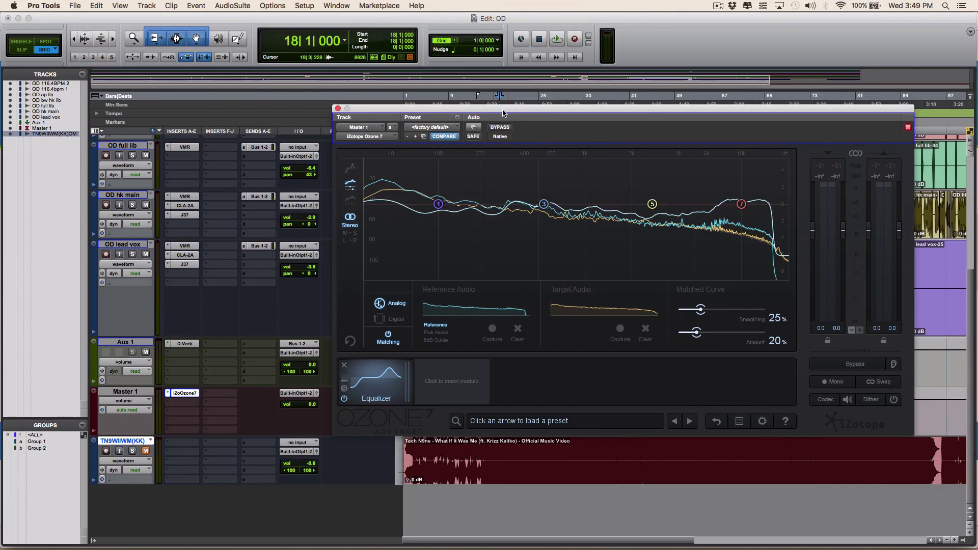
# Step: Play the song from bar 18 while bypassing and re-enabling Ozone 7 to compare the mix with and without the matched EQ
pyautogui.moveTo(502, 113); pyautogui.dragTo(602, 91)
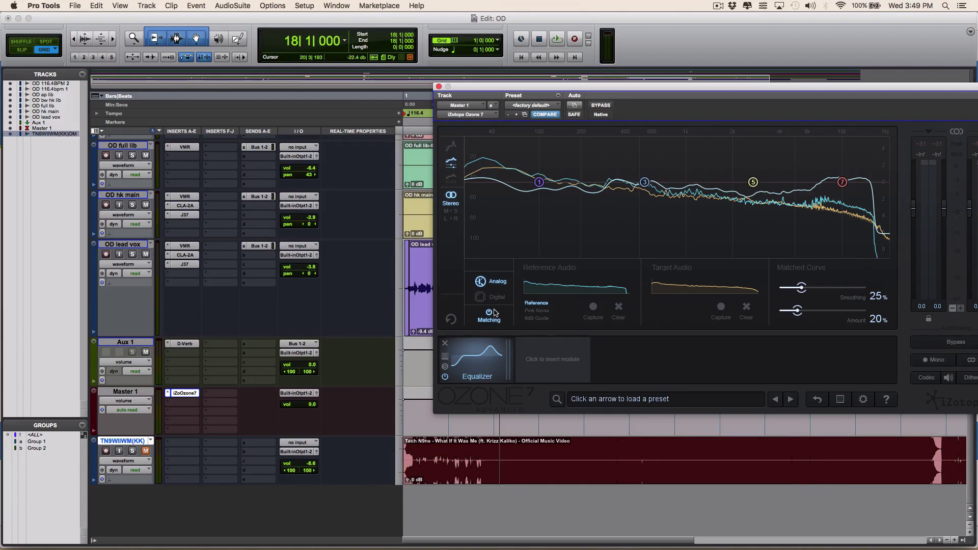
pyautogui.scroll(5, 313, 260)
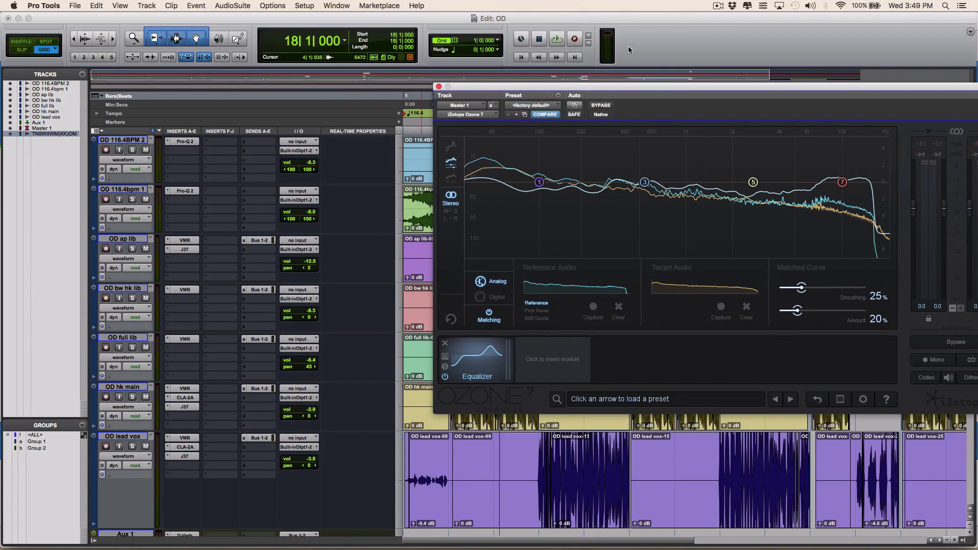
pyautogui.moveTo(622, 88); pyautogui.dragTo(571, 97)
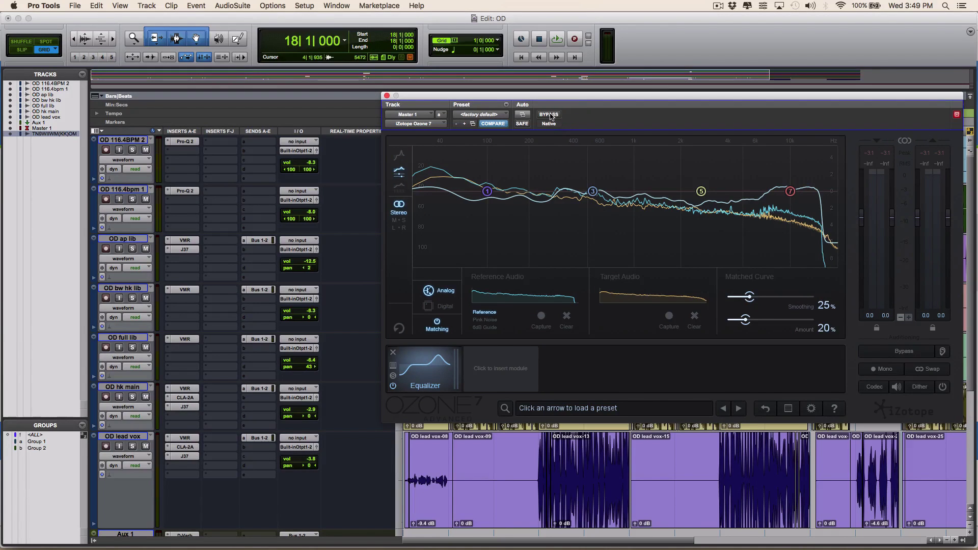
pyautogui.press('space')
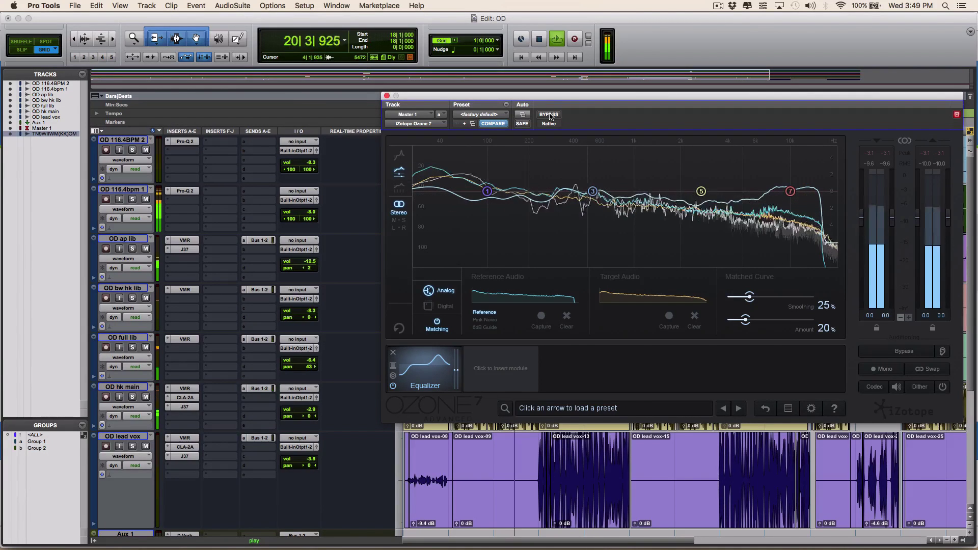
pyautogui.click(549, 114)
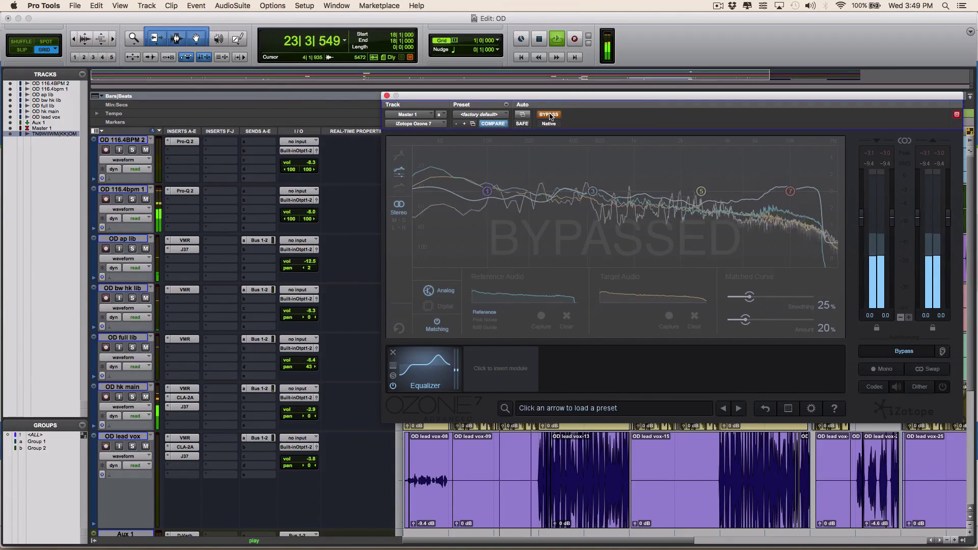
pyautogui.click(550, 114)
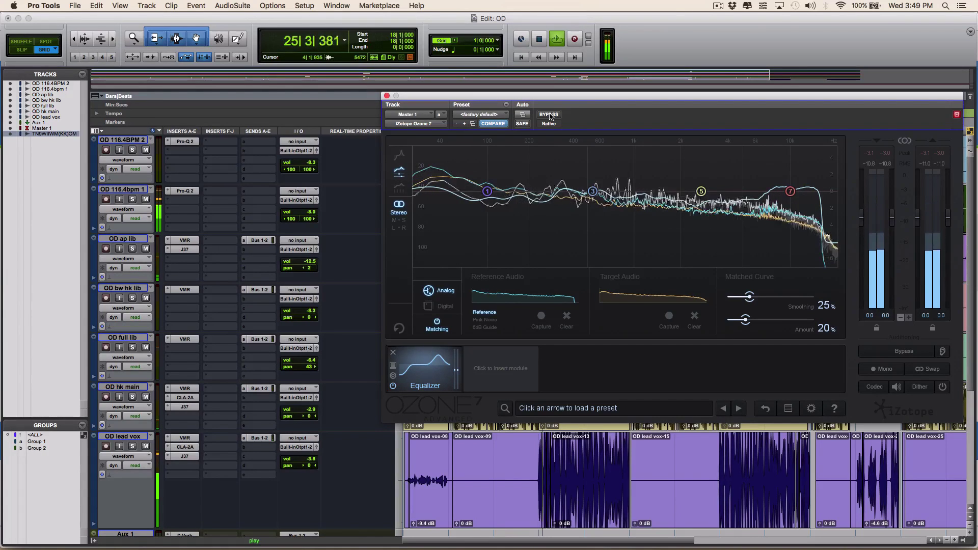
pyautogui.click(549, 115)
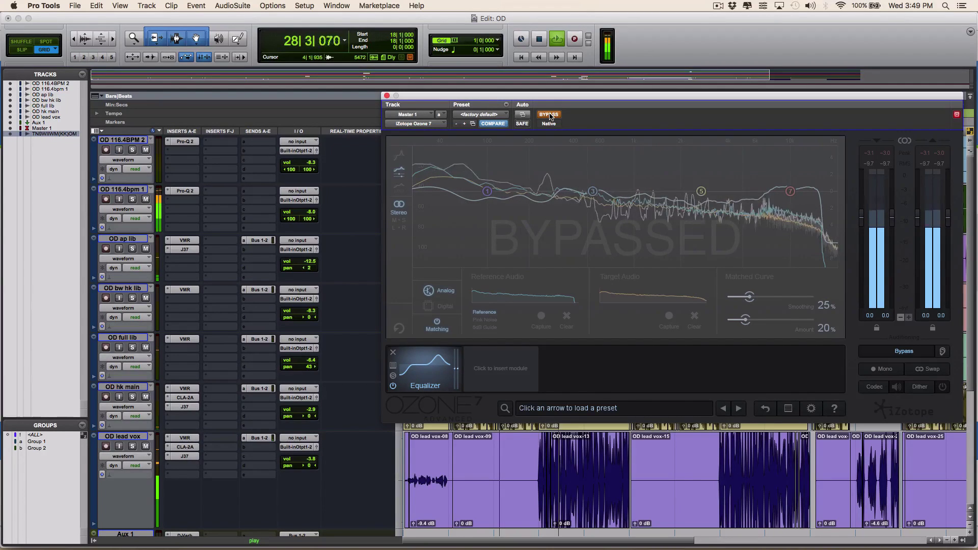
pyautogui.click(549, 114)
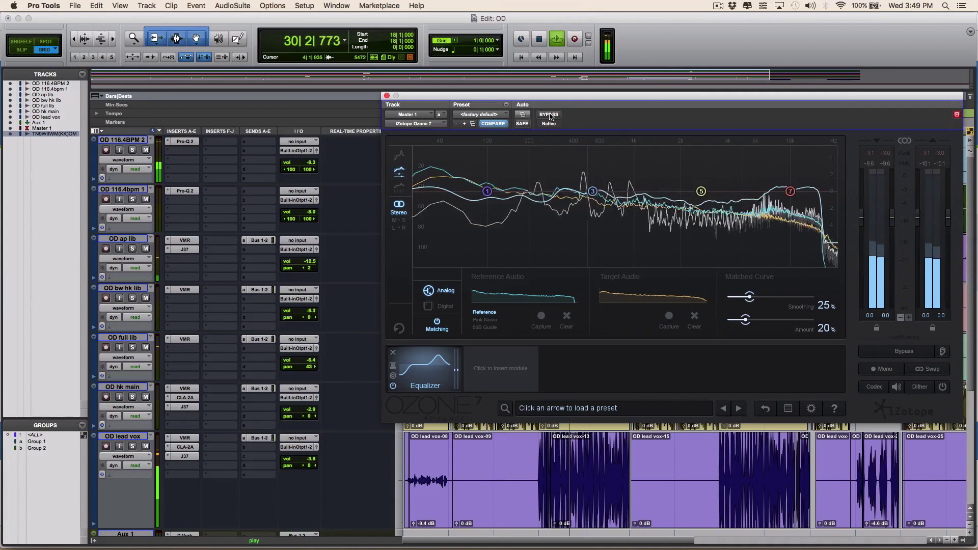
pyautogui.press('space')
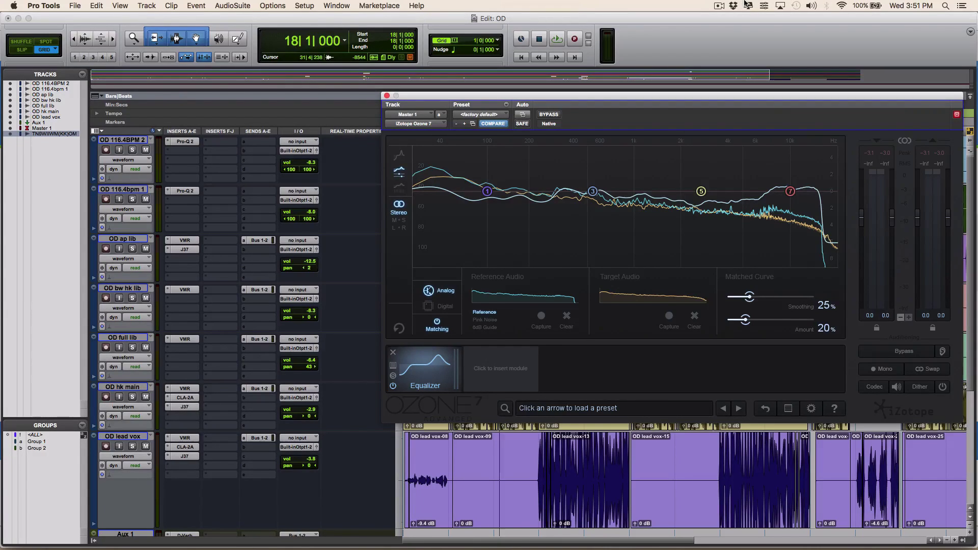
pyautogui.click(719, 5)
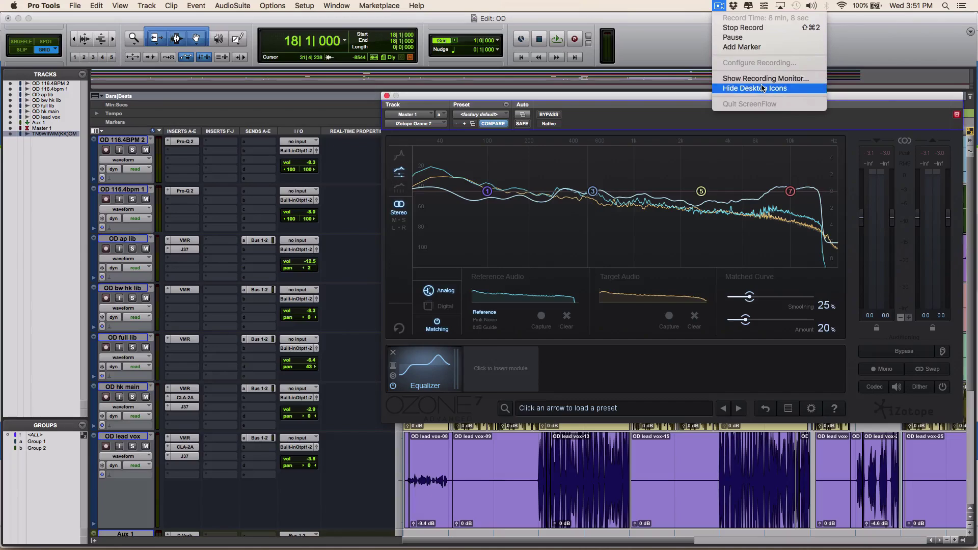